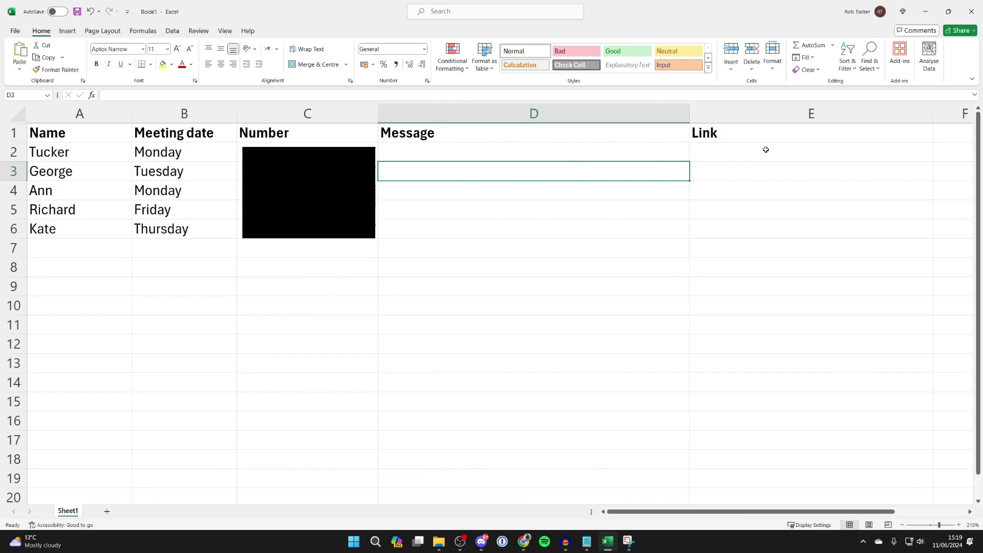
# Enter the formula ="Hi "&A2&" our meeting is on "&B2&"" in D2
pyautogui.click(402, 148)
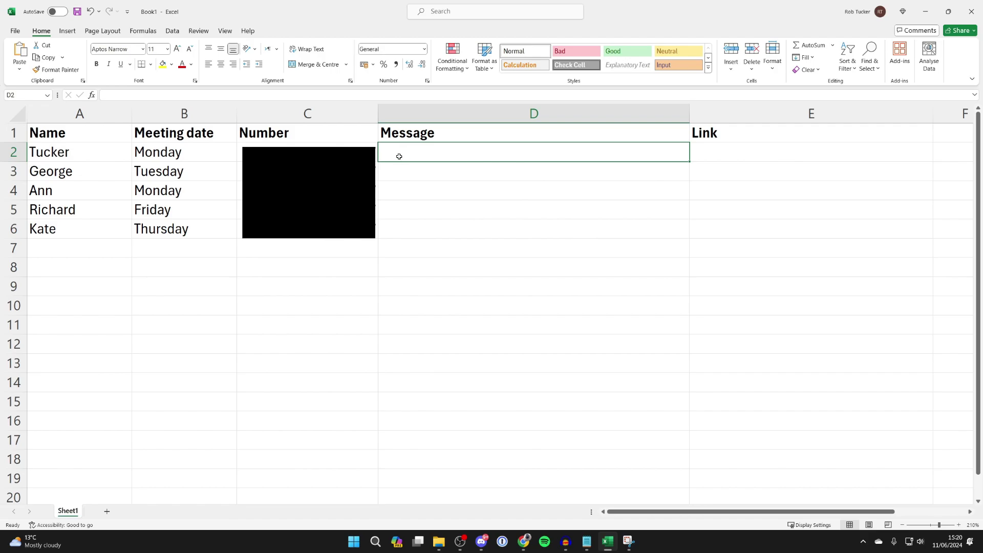
pyautogui.write('=')
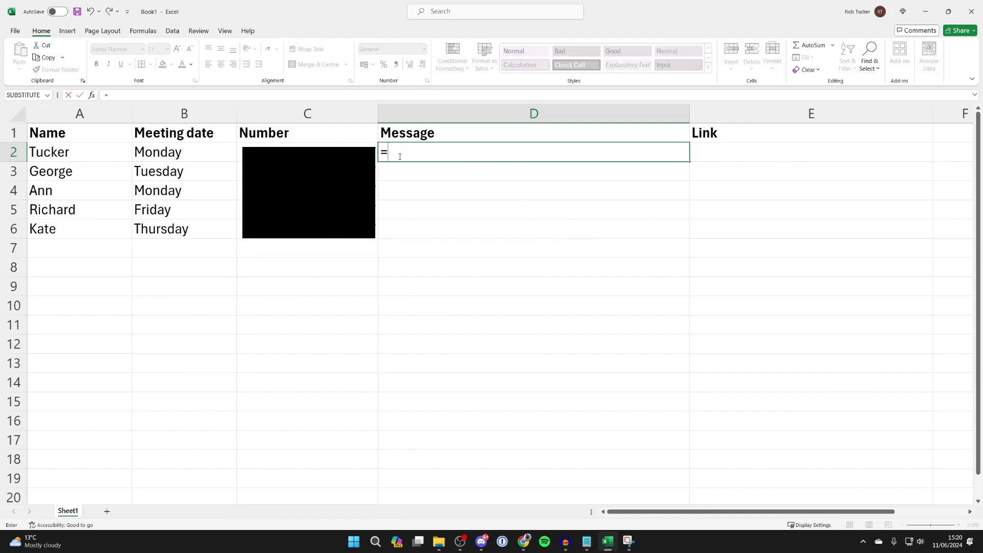
pyautogui.write('"Hi "&A3')
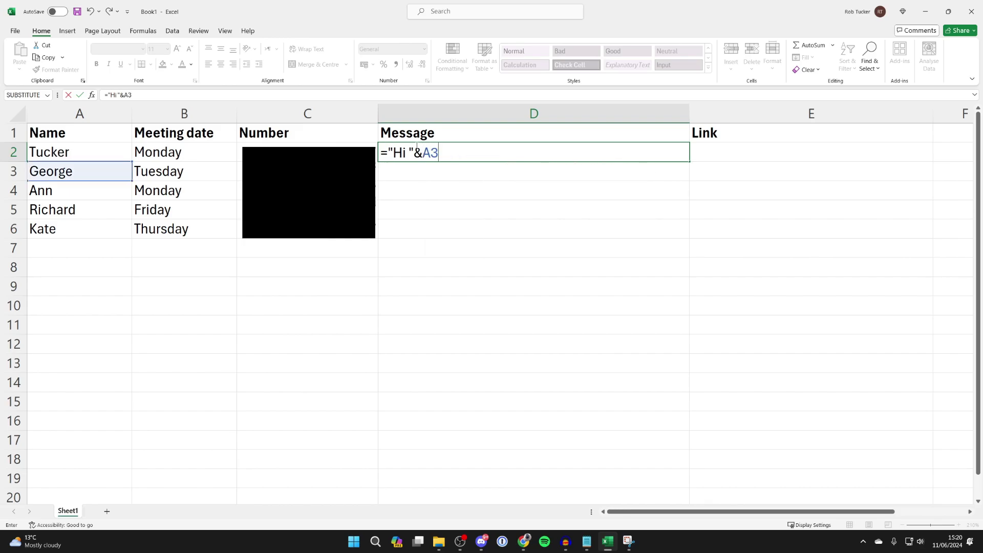
pyautogui.press('BackSpace')
pyautogui.write('2&')
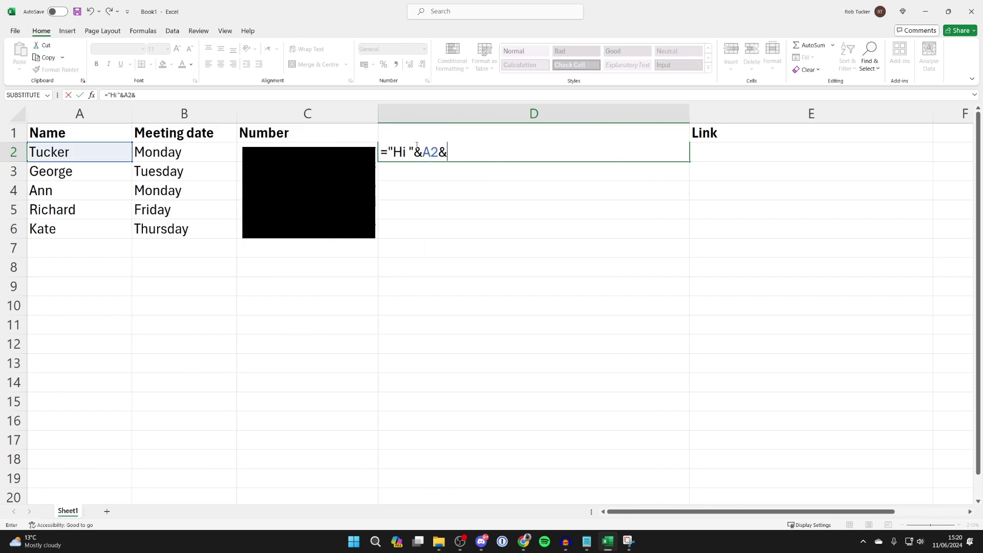
pyautogui.write('" our meeting is on')
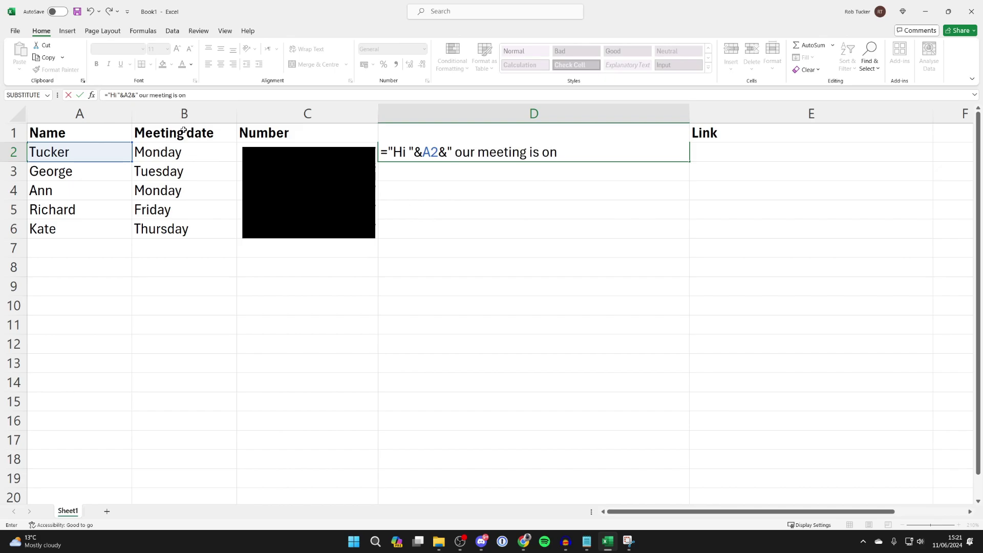
pyautogui.write(' "&B2')
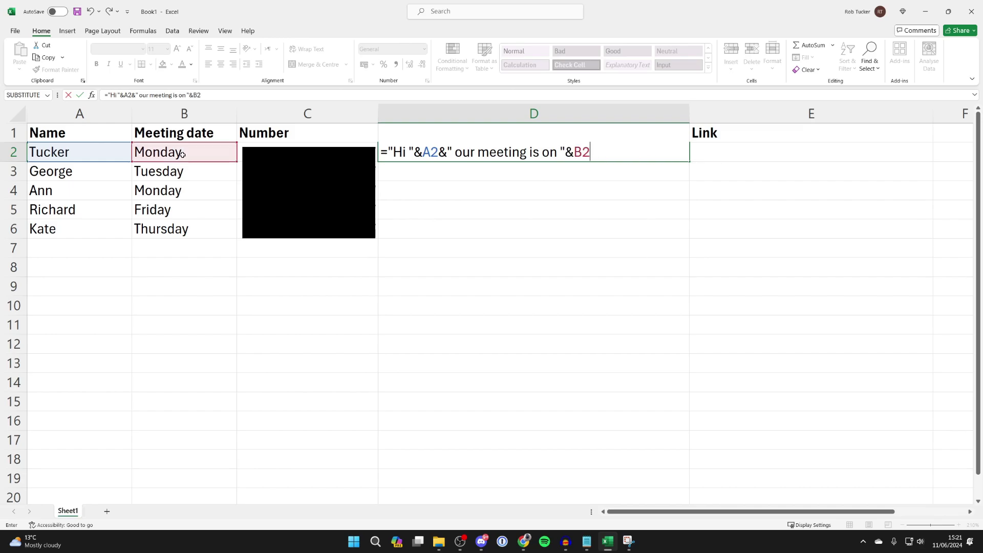
pyautogui.write('&"')
pyautogui.press('Return')
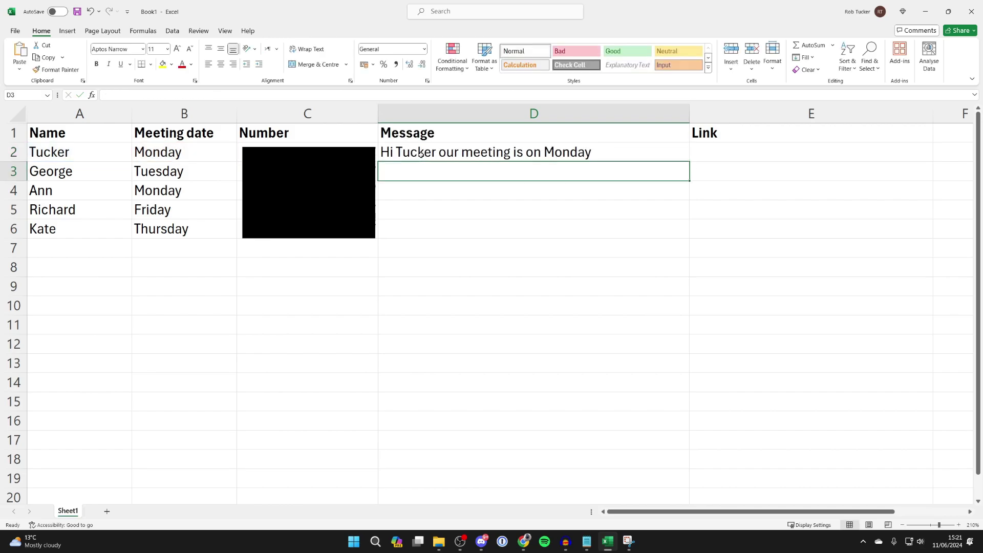
# Fill the message formula from D2 down to D6 and check a copied cell
pyautogui.click(421, 156)
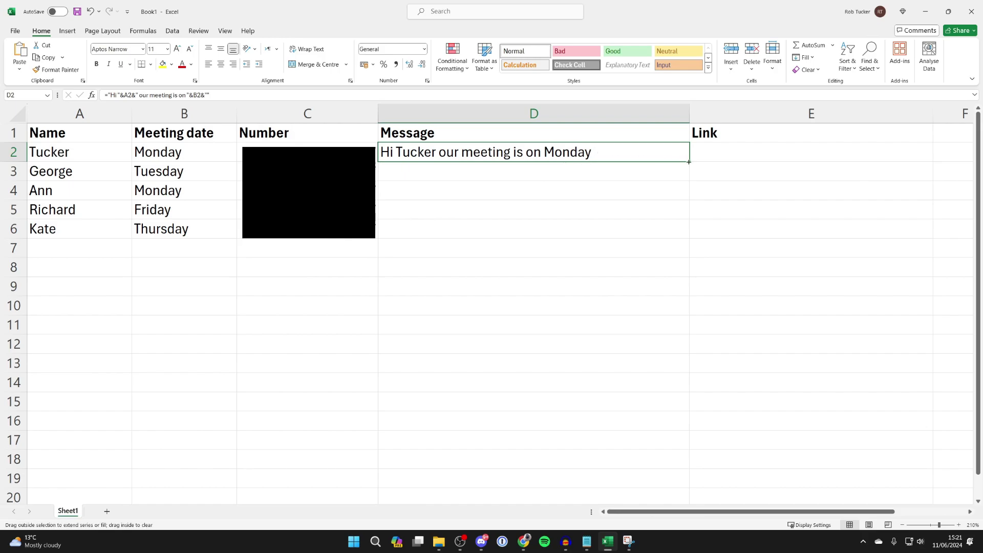
pyautogui.moveTo(689, 161); pyautogui.dragTo(672, 232)
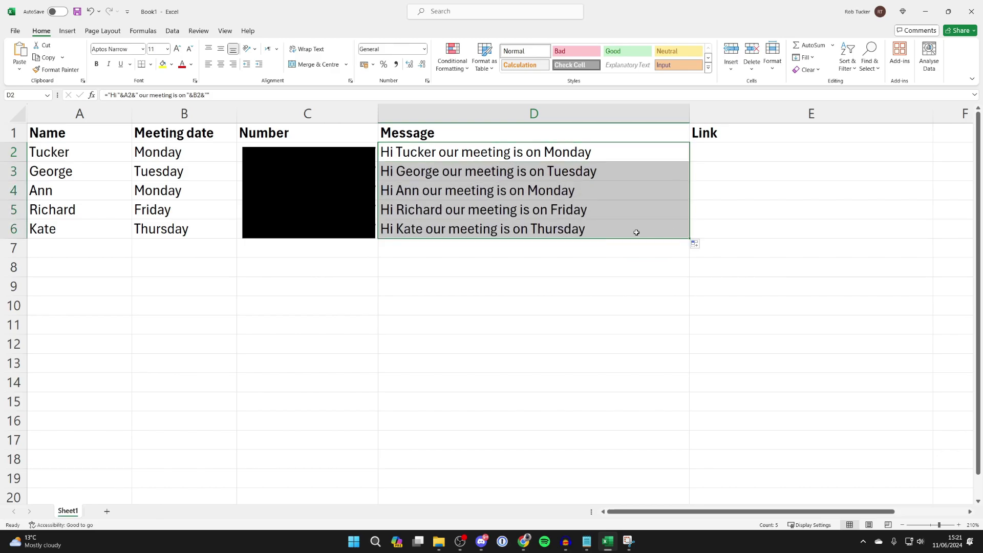
pyautogui.click(534, 193)
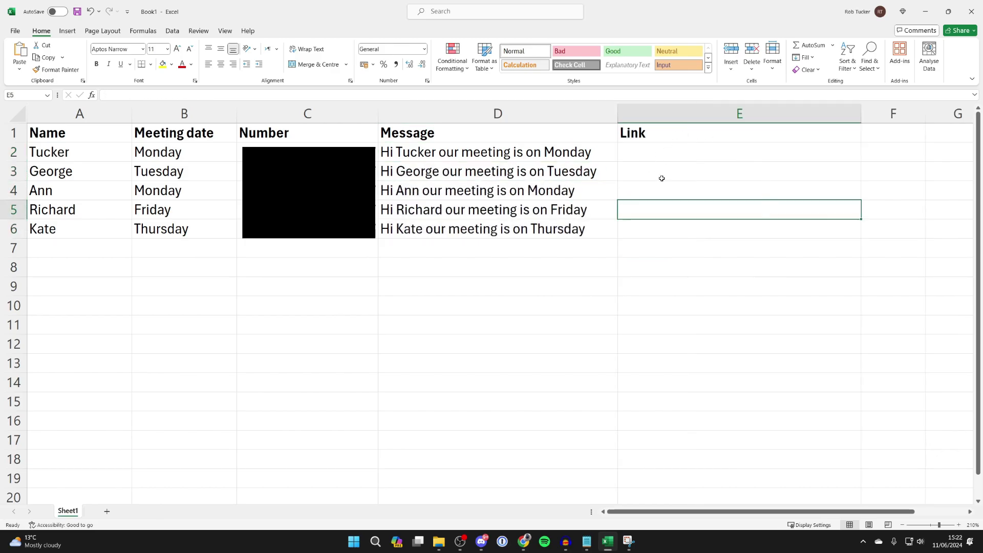
pyautogui.click(644, 154)
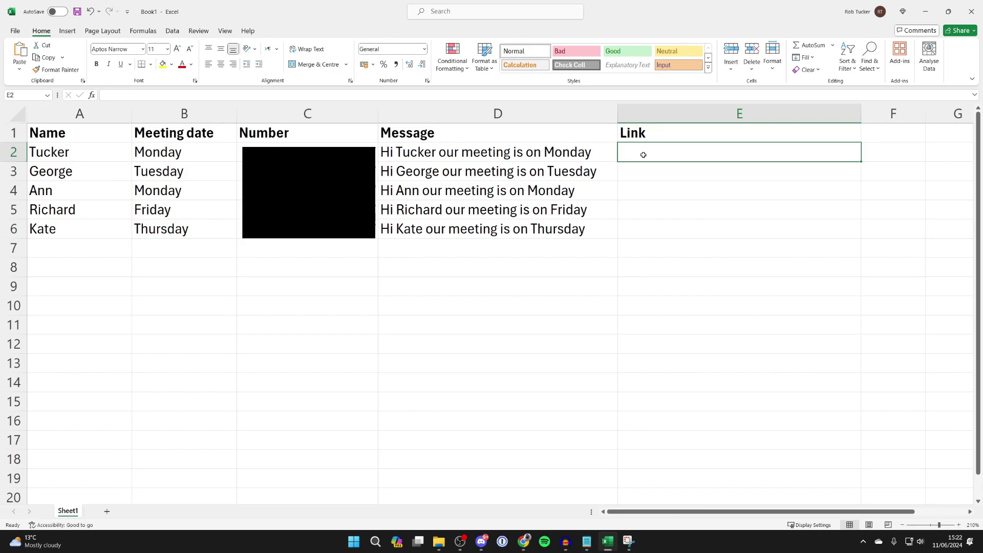
pyautogui.write('=hy')
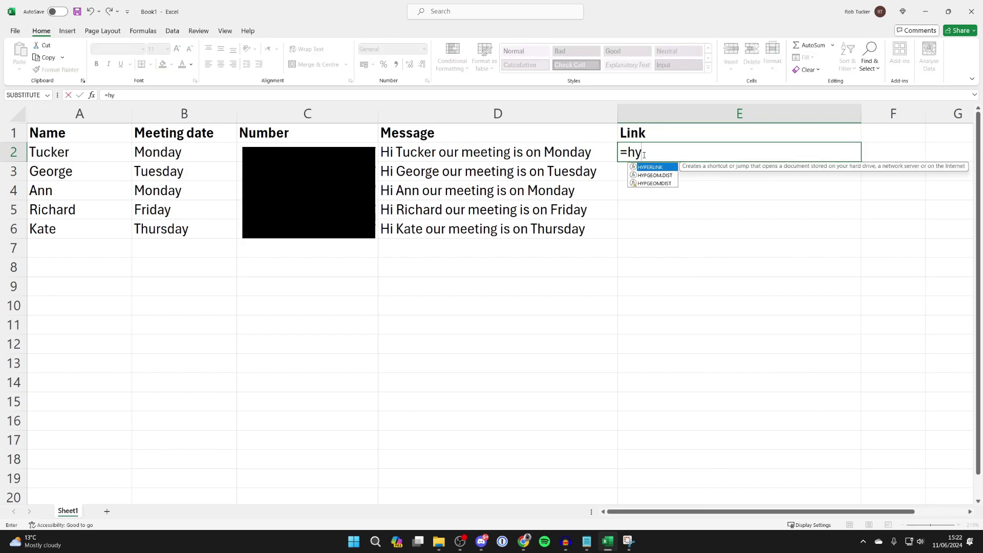
pyautogui.write('perlink')
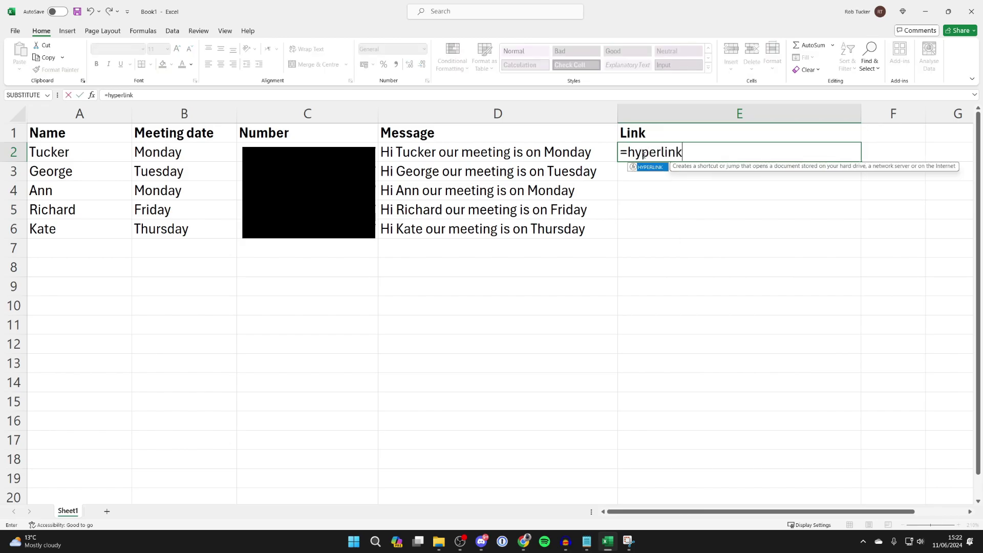
pyautogui.write('(')
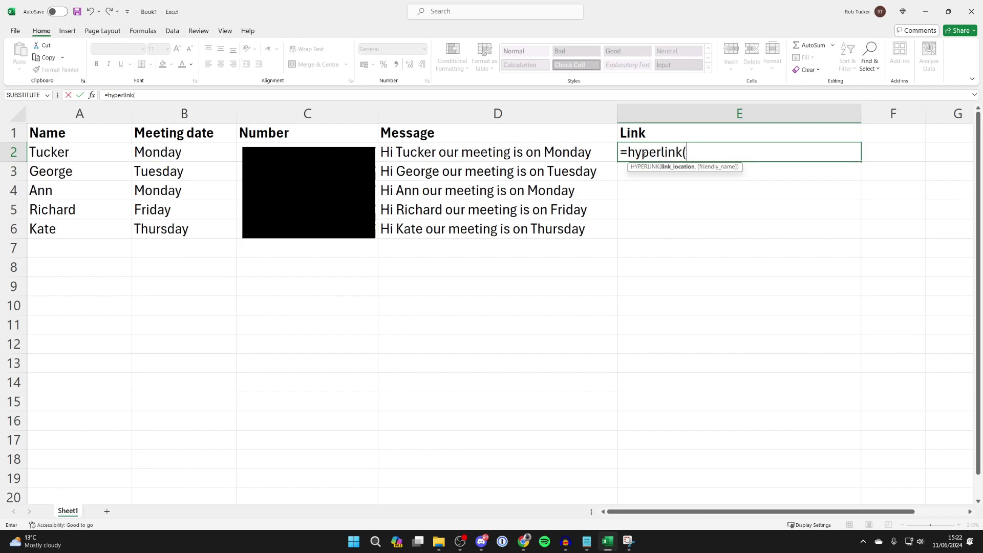
pyautogui.write('"https://web.whatsa')
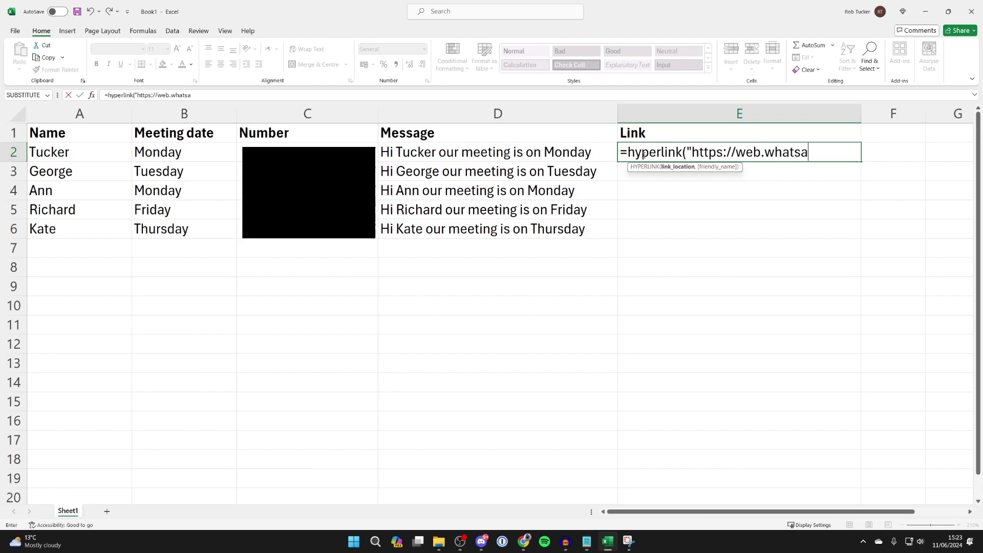
pyautogui.write('pp.com/send?')
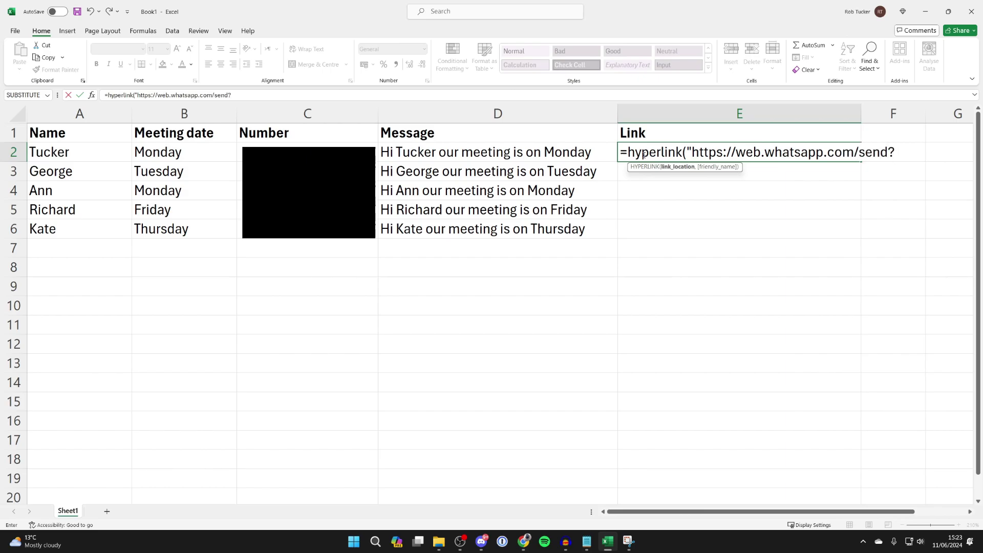
pyautogui.write('phone=')
pyautogui.write('"&c2')
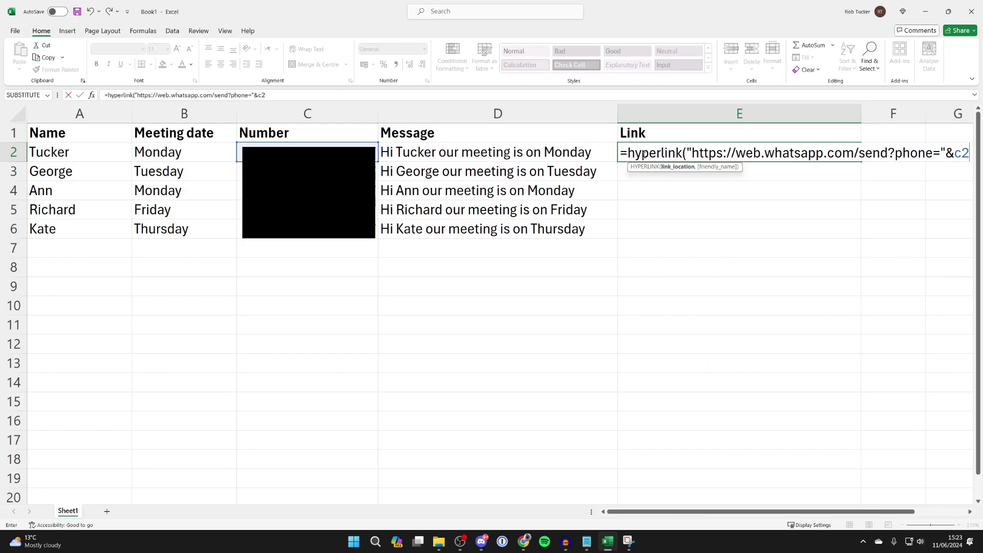
pyautogui.write('&"')
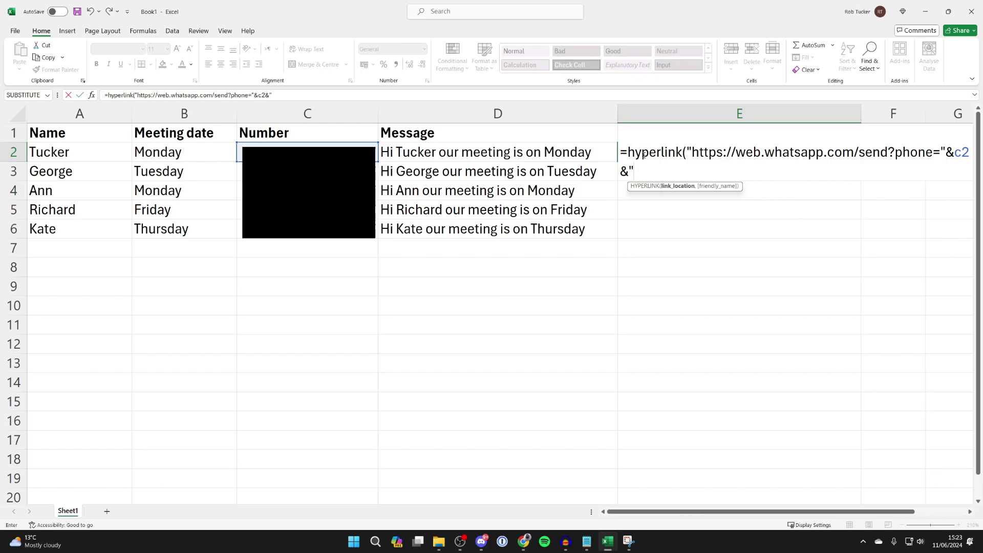
pyautogui.write('&text=')
pyautogui.write('"&d2&')
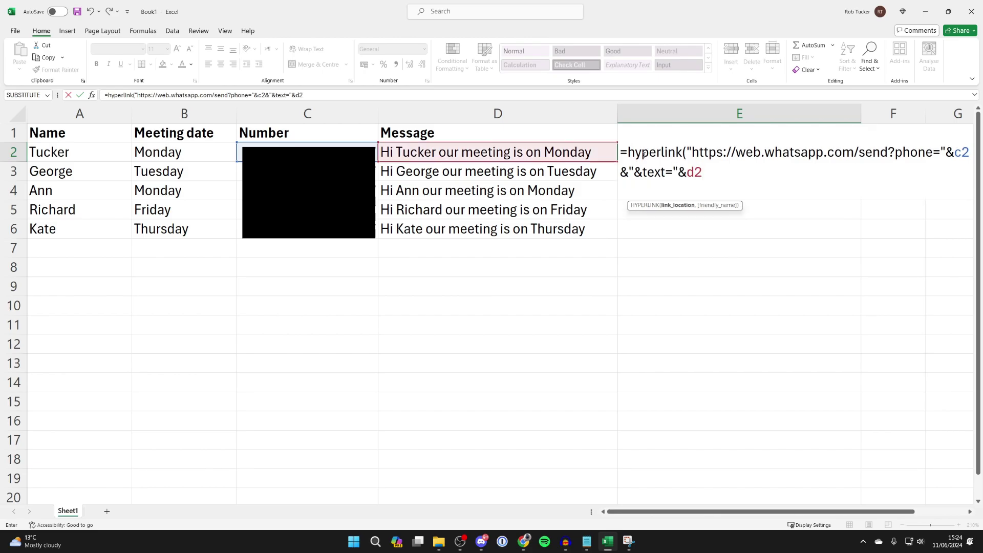
pyautogui.write('"')
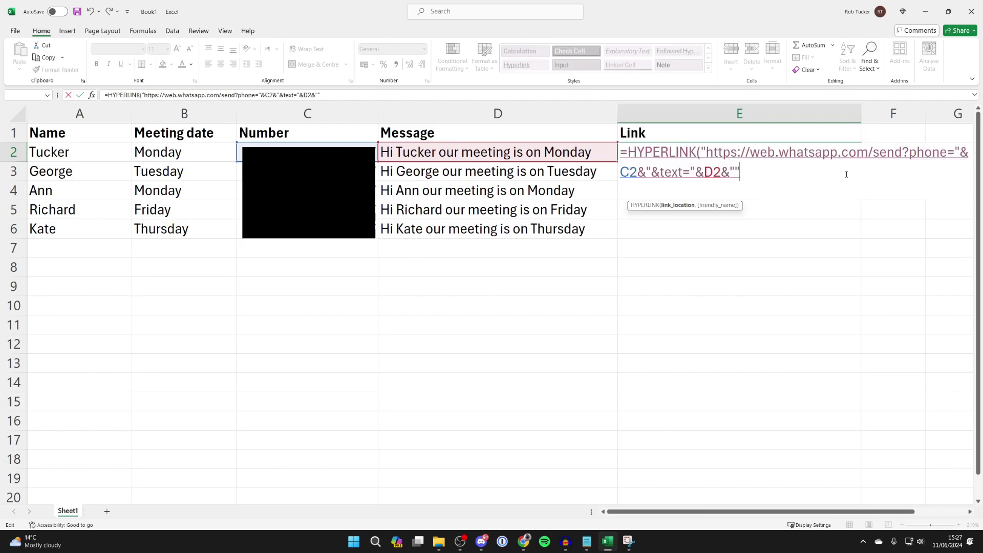
pyautogui.write(')')
pyautogui.press('Return')
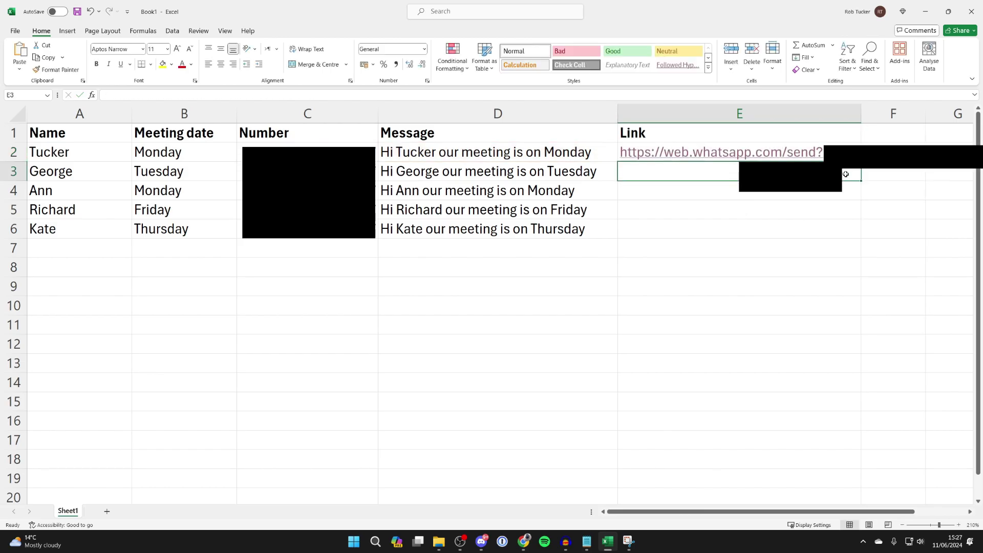
# Send row 2's prefilled meeting message from WhatsApp Web via E2's link, then return to Excel
pyautogui.click(664, 154)
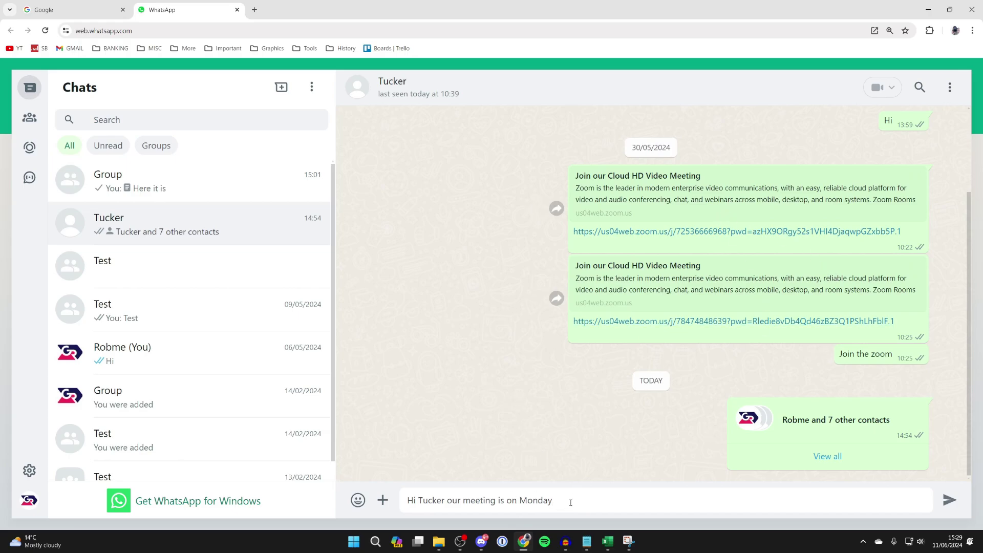
pyautogui.press('Return')
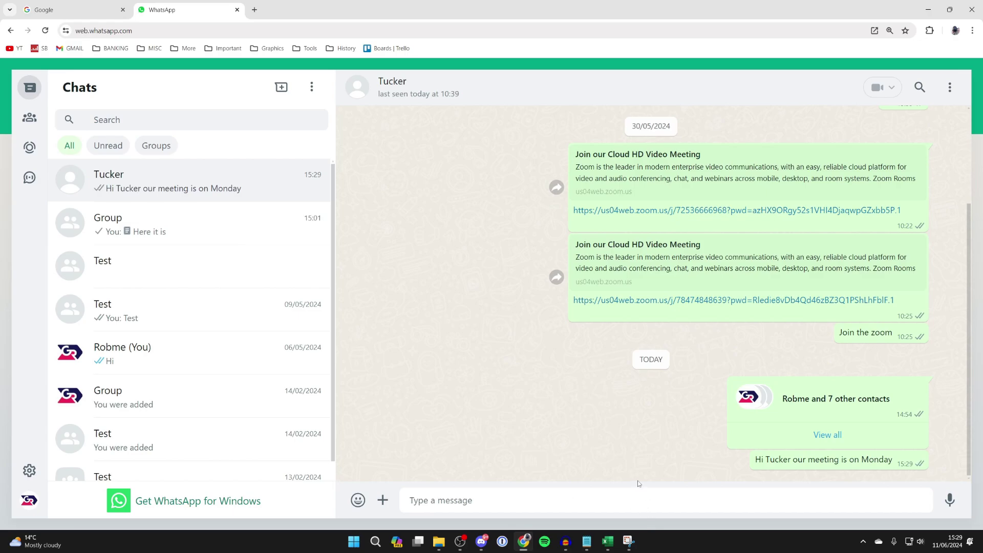
pyautogui.hotkey('alt', 'Tab')
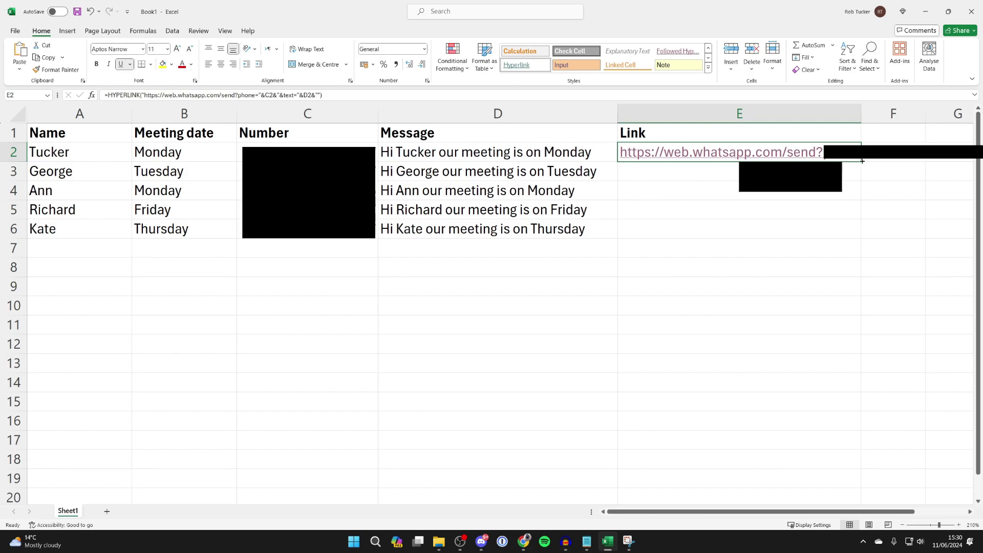
# Fill the WhatsApp link formula from E2 down to E6, then deselect
pyautogui.moveTo(861, 161); pyautogui.dragTo(860, 237)
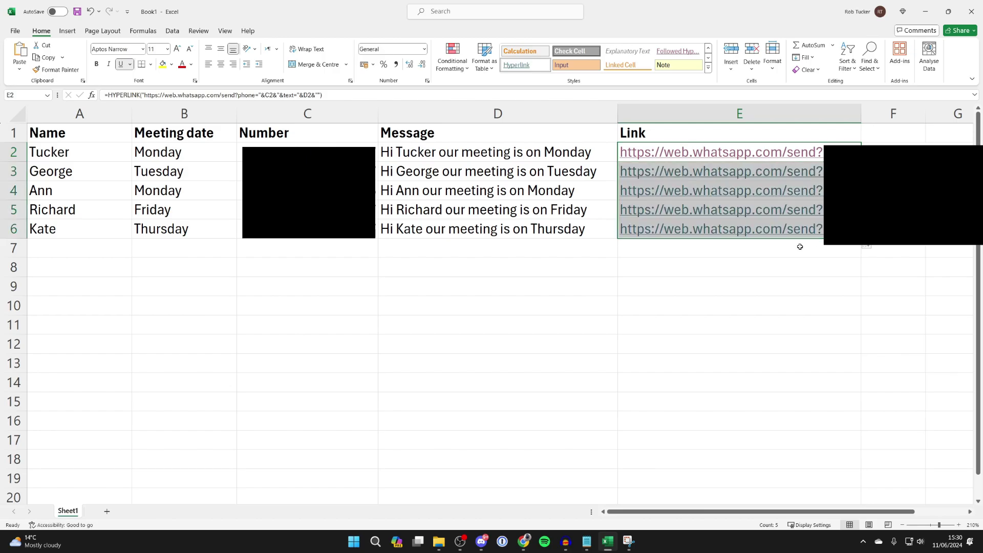
pyautogui.click(795, 261)
pyautogui.click(710, 304)
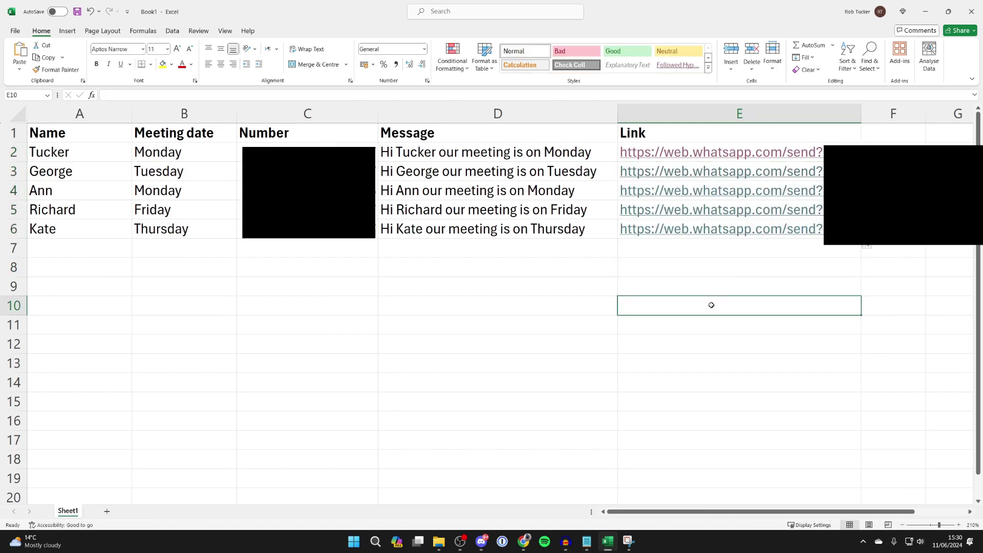